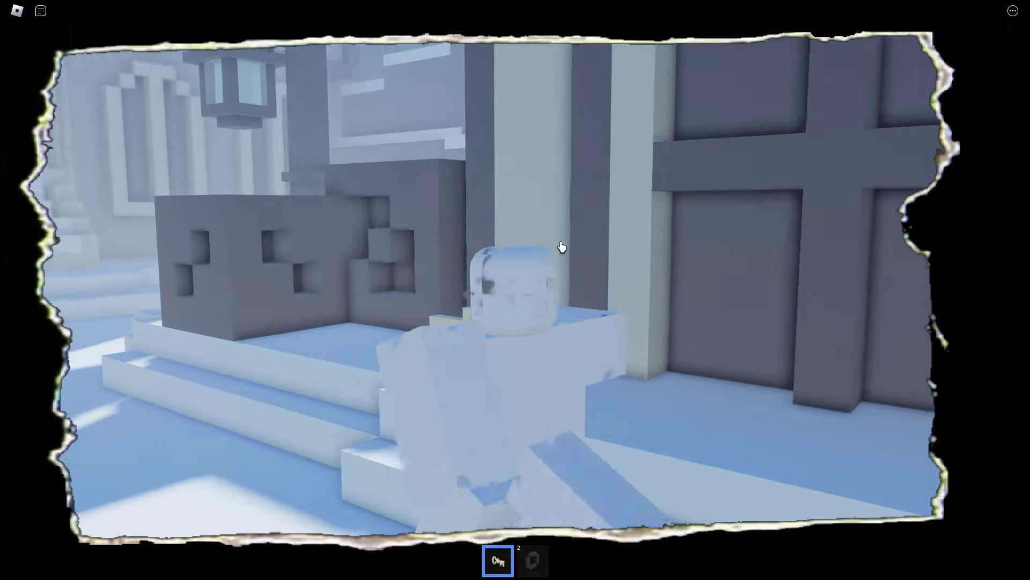
Try the stuck door, ask the villager about celestial bodies, and start answering 'What did you see?'
left_click(561, 246)
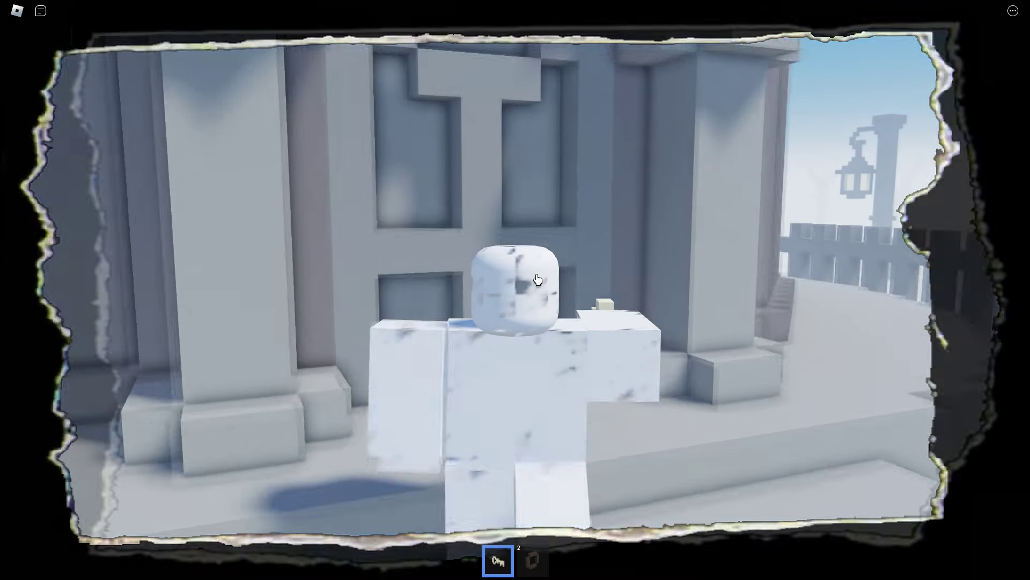
left_click(536, 280)
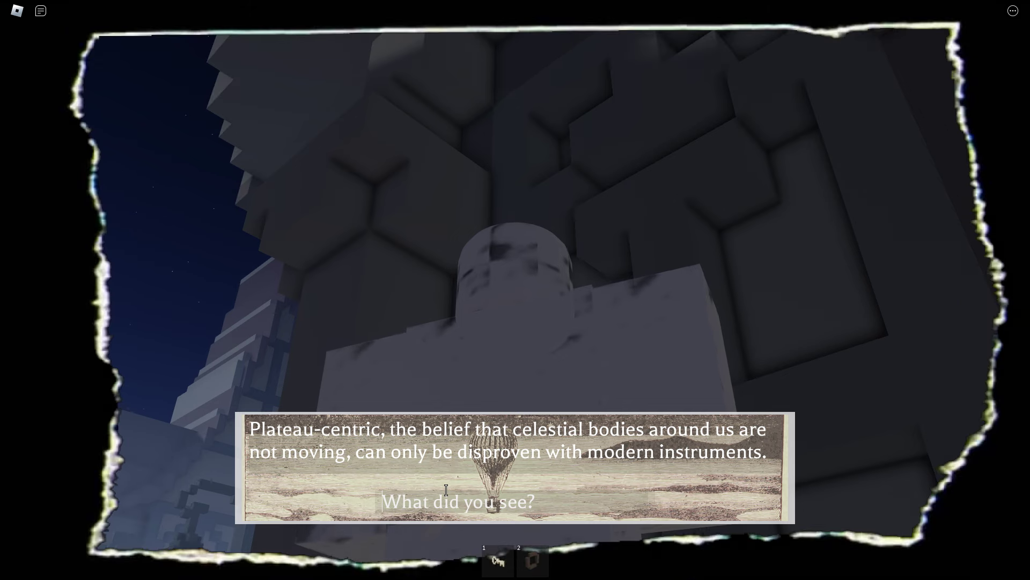
left_click(447, 490)
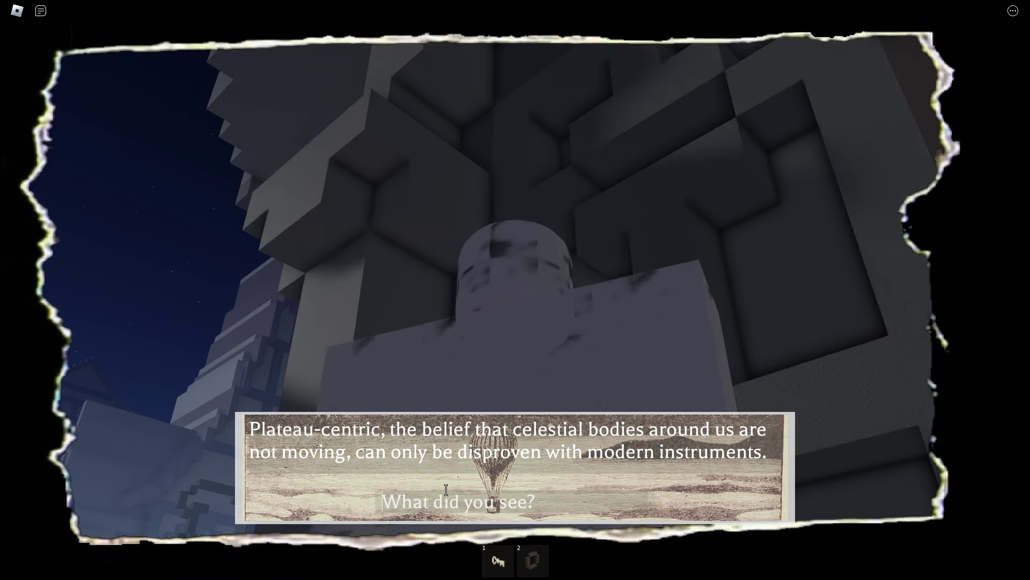